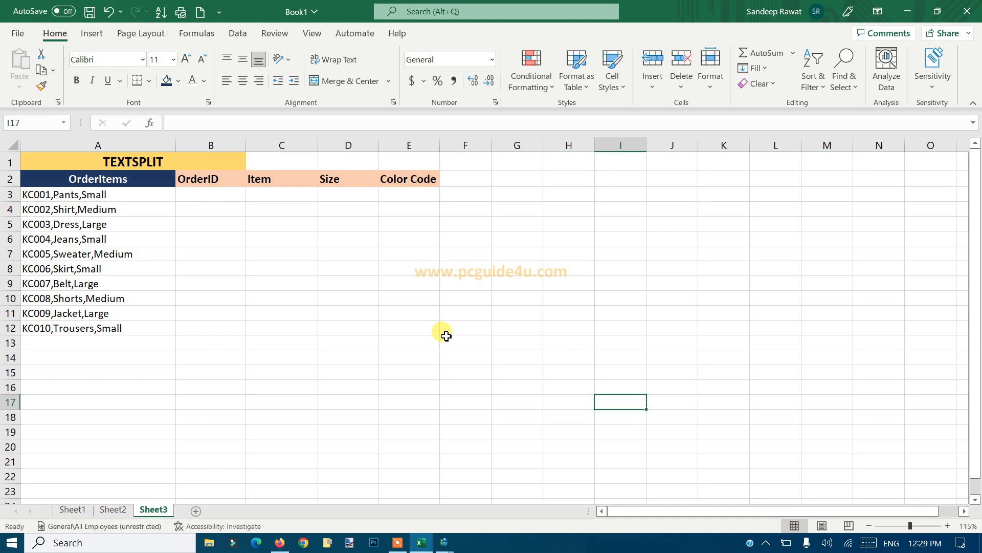
left_click(196, 232)
left_click_drag(123, 196, 112, 329)
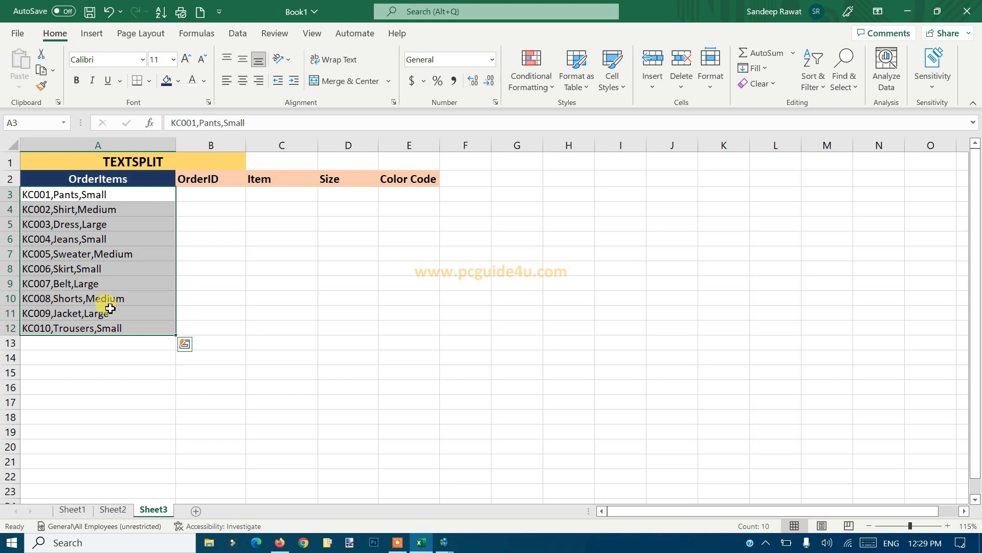
left_click(230, 283)
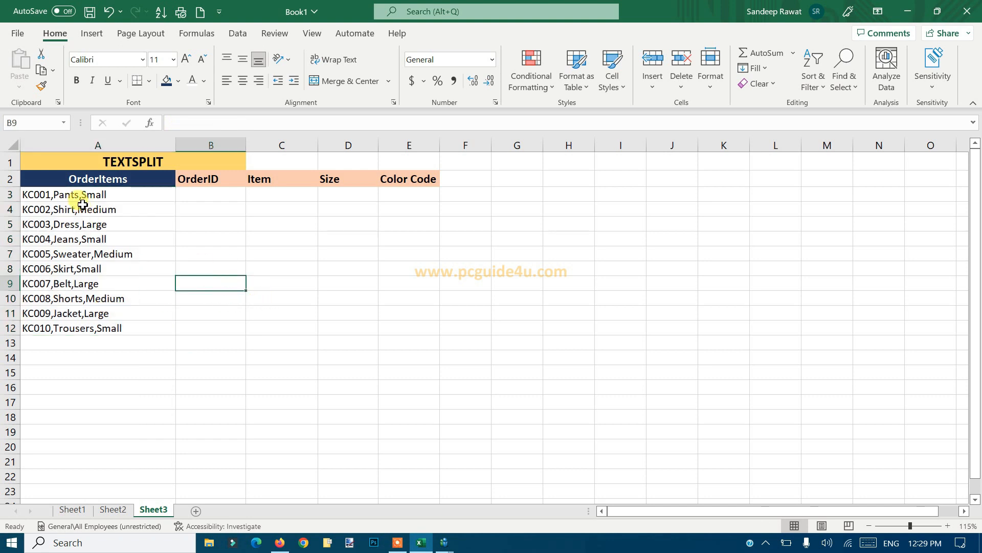
left_click(51, 199)
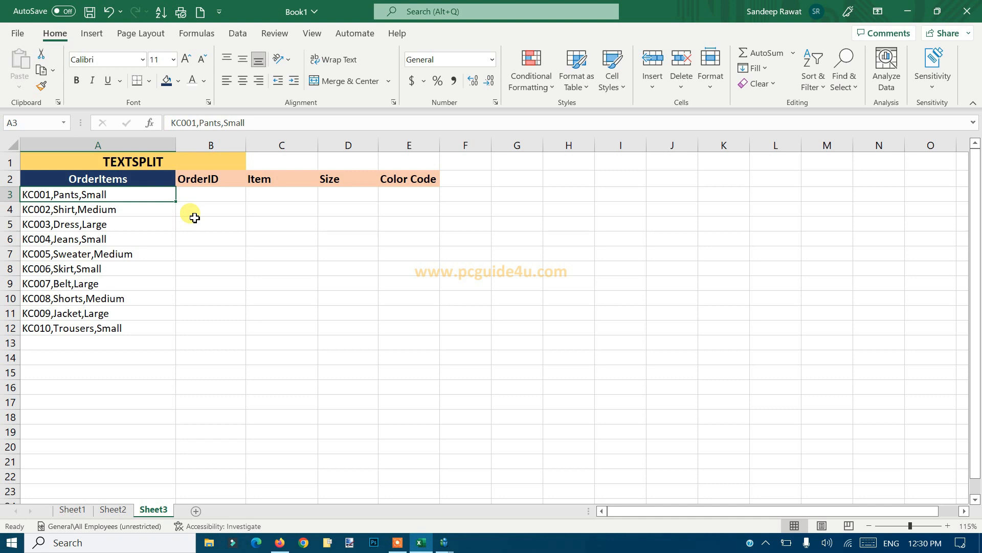
left_click(251, 225)
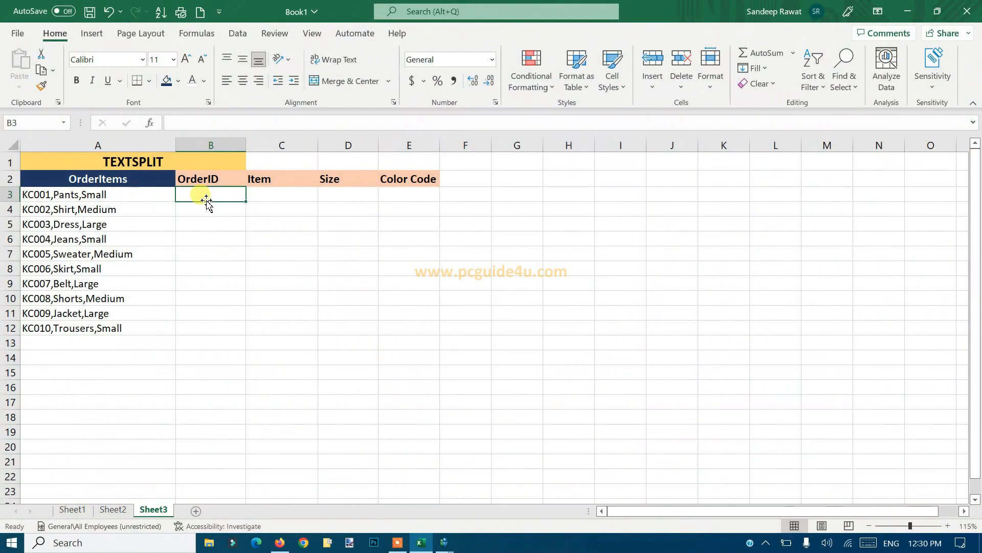
left_click(239, 238)
Enter the formula =TEXTSPLIT(A3, ",") in cell B3 to split the first order at its commas into columns.
left_click(217, 193)
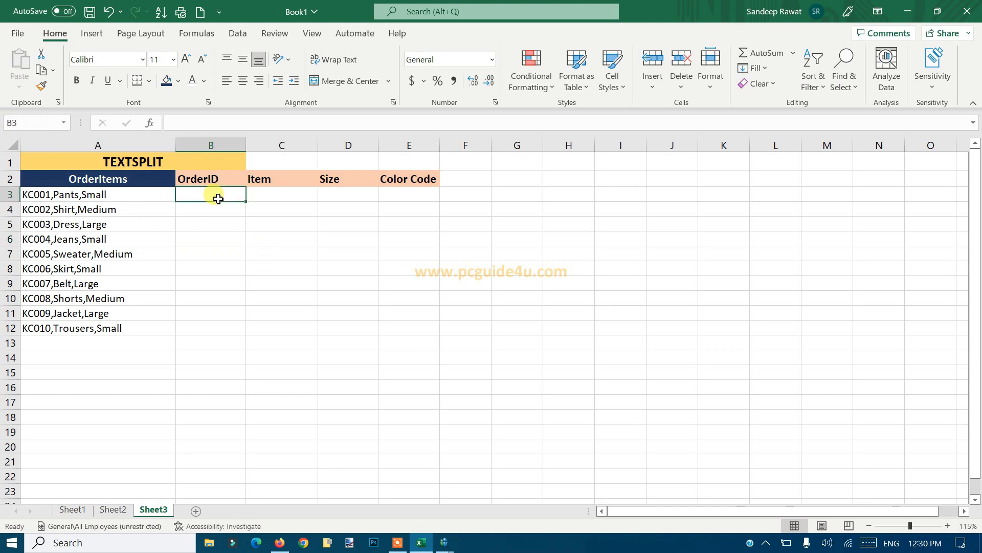
type("=")
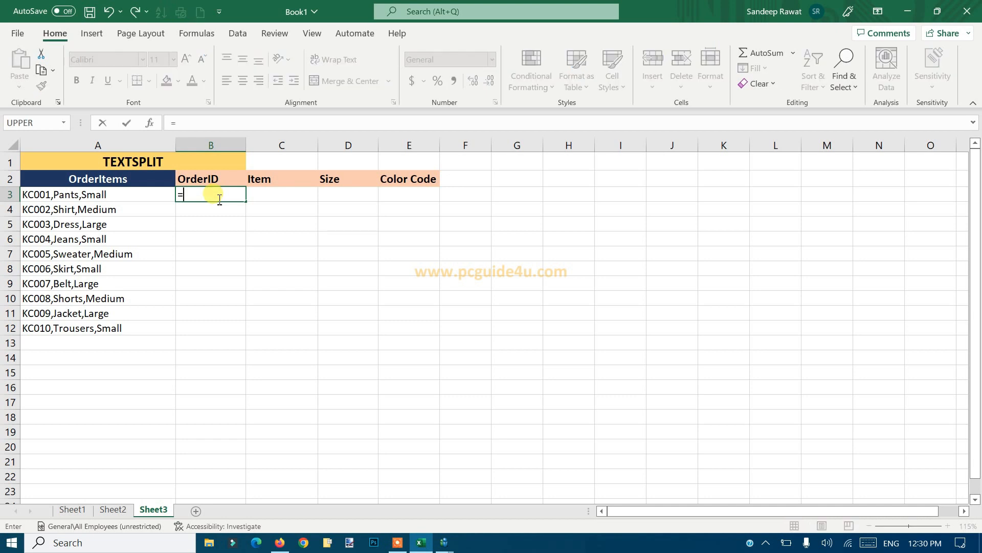
type("text")
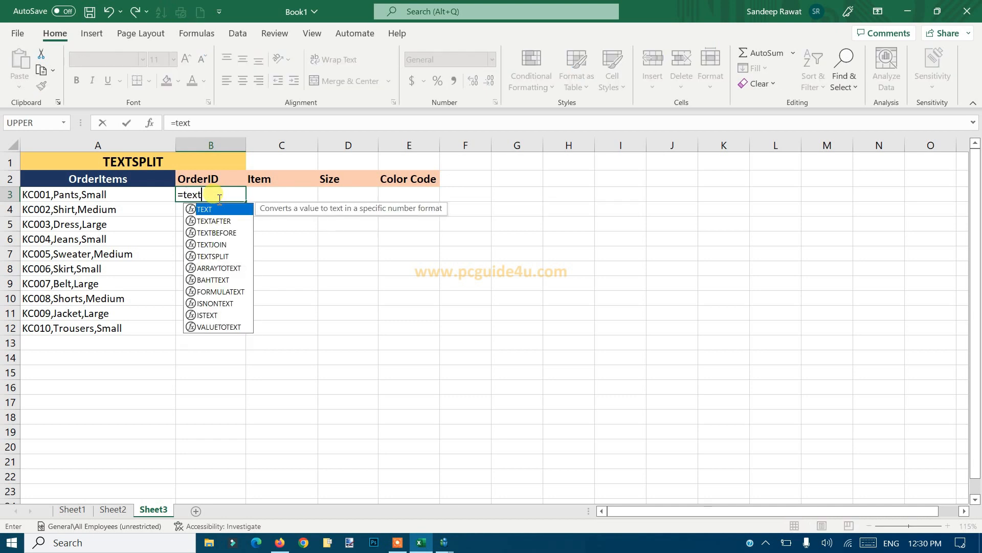
type("sp")
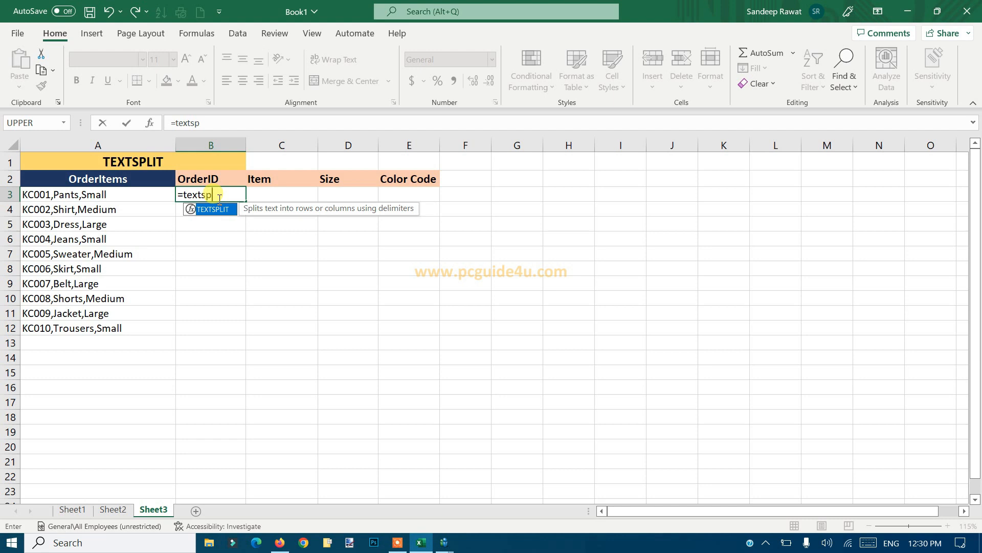
key("Tab")
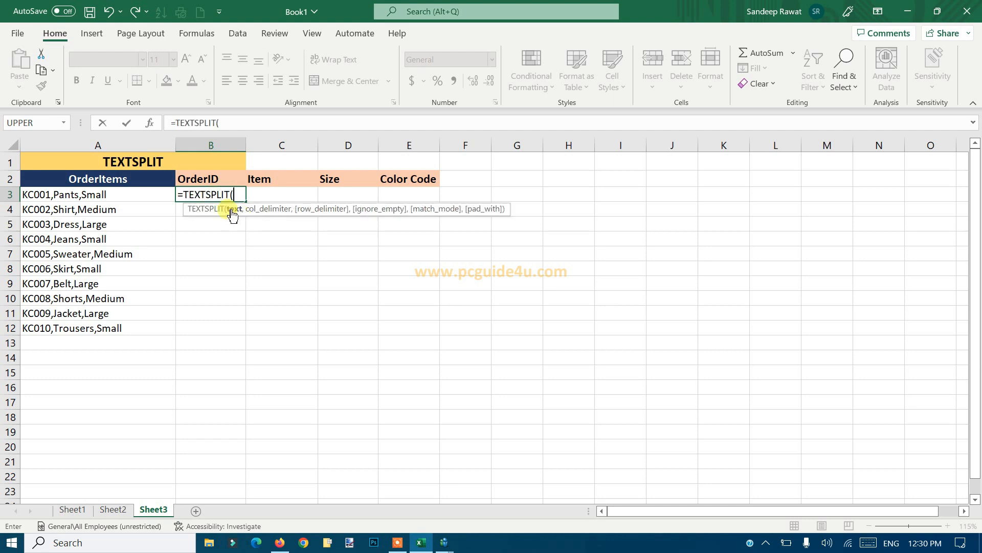
left_click(133, 196)
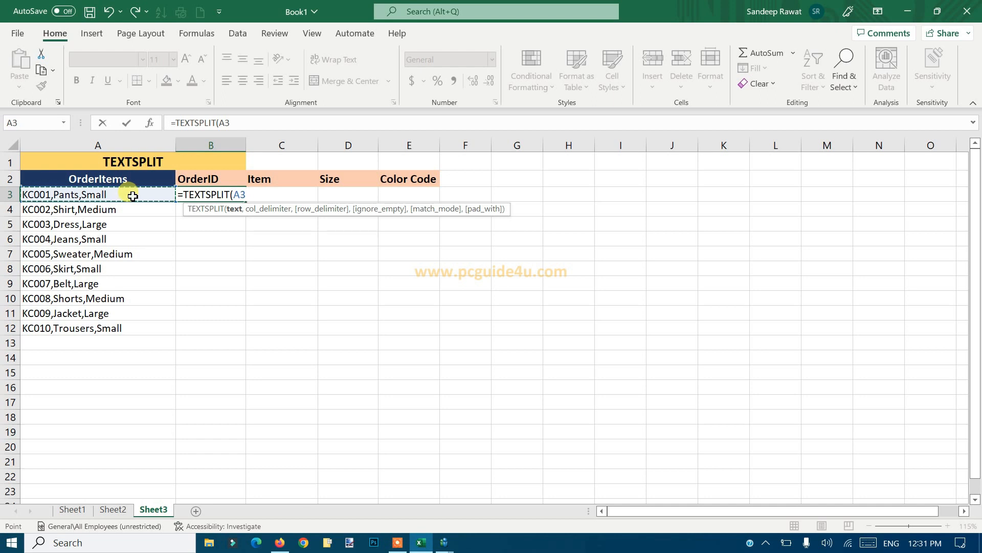
type(", \",")
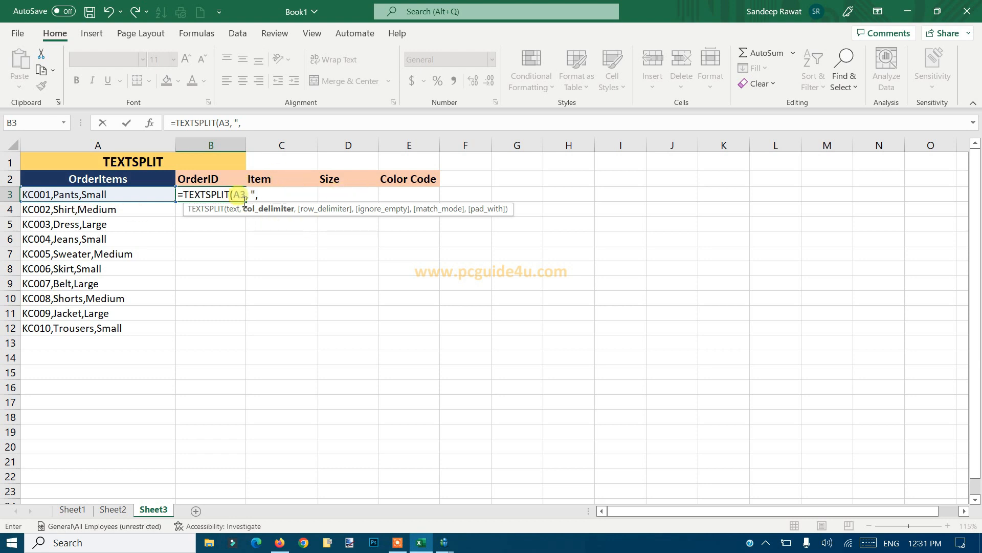
left_click(270, 198)
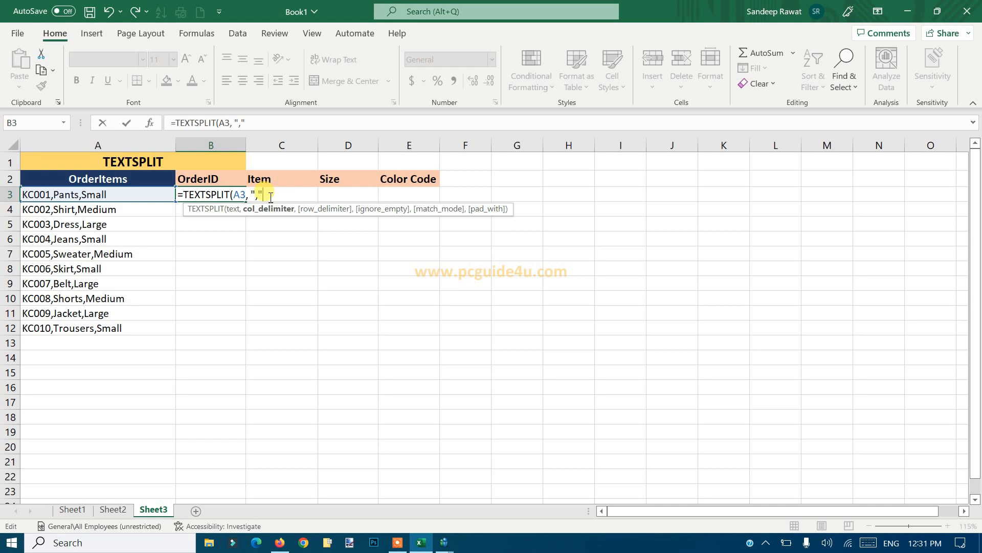
type(")")
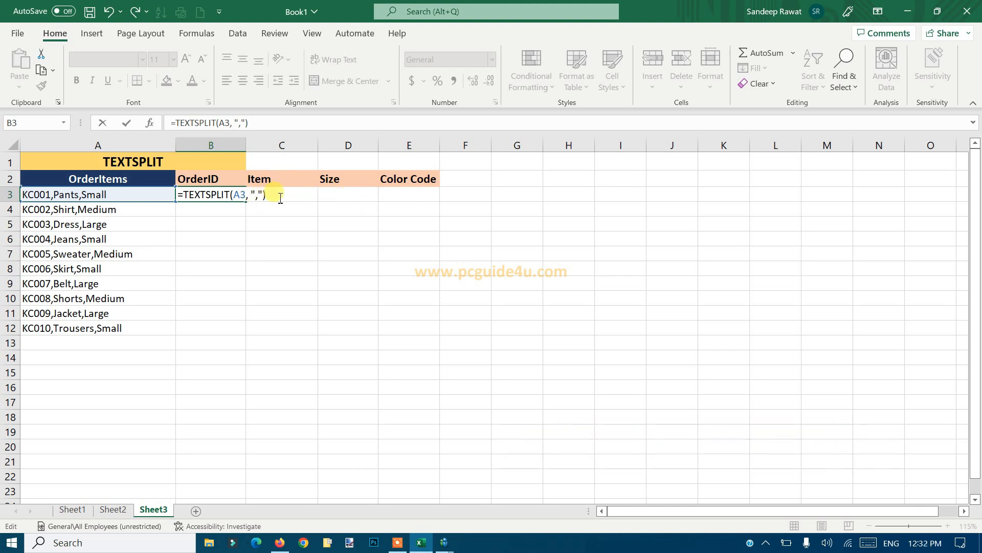
key("Return")
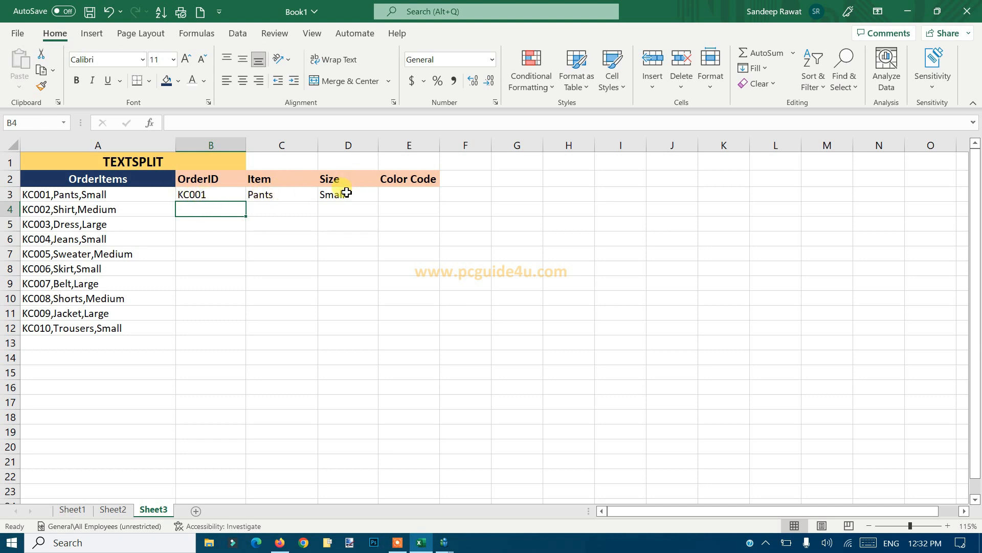
Fill the TEXTSPLIT formula from B3 down the OrderID column for all orders through row 12, leaving B13 empty.
left_click(229, 195)
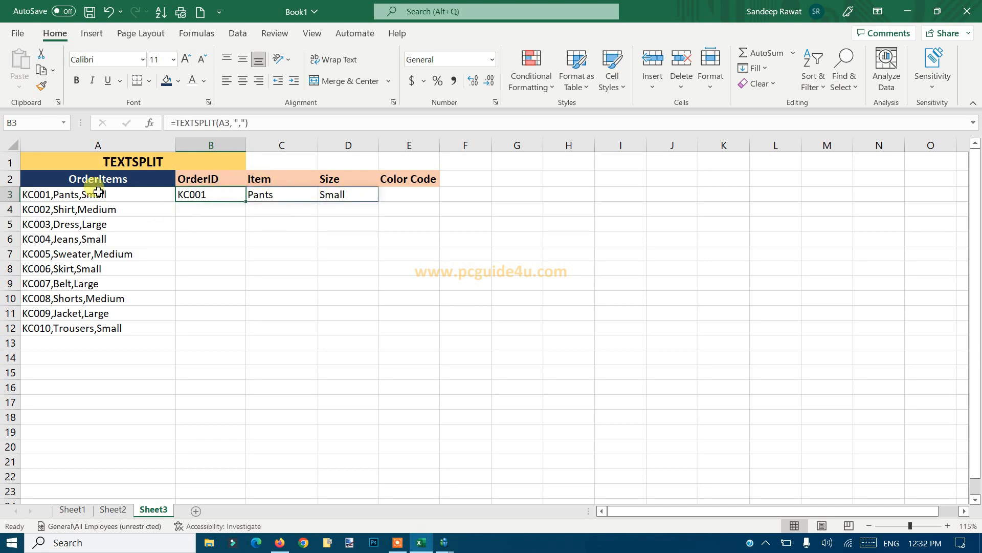
scroll(86, 385, "down", 8)
scroll(86, 385, "up", 8)
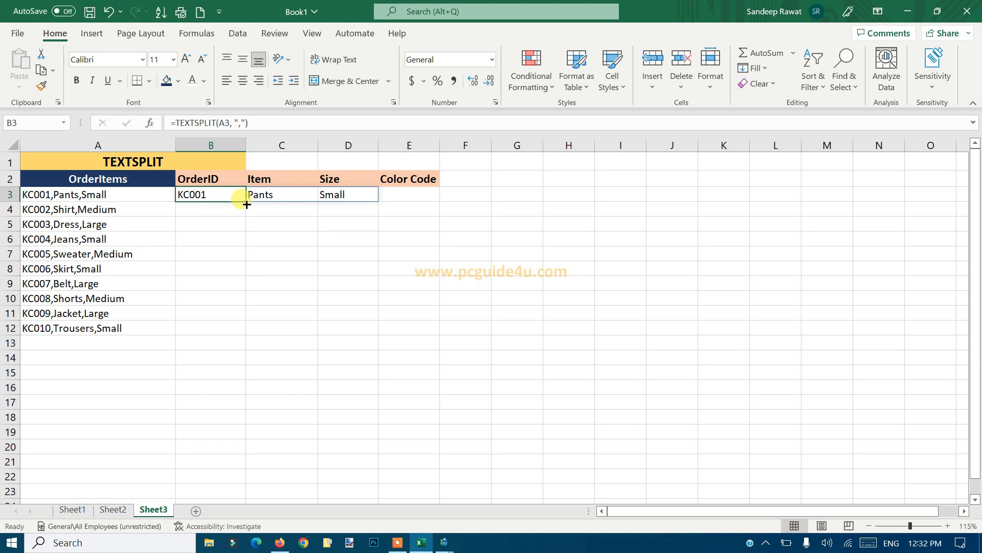
left_click_drag(247, 204, 232, 340)
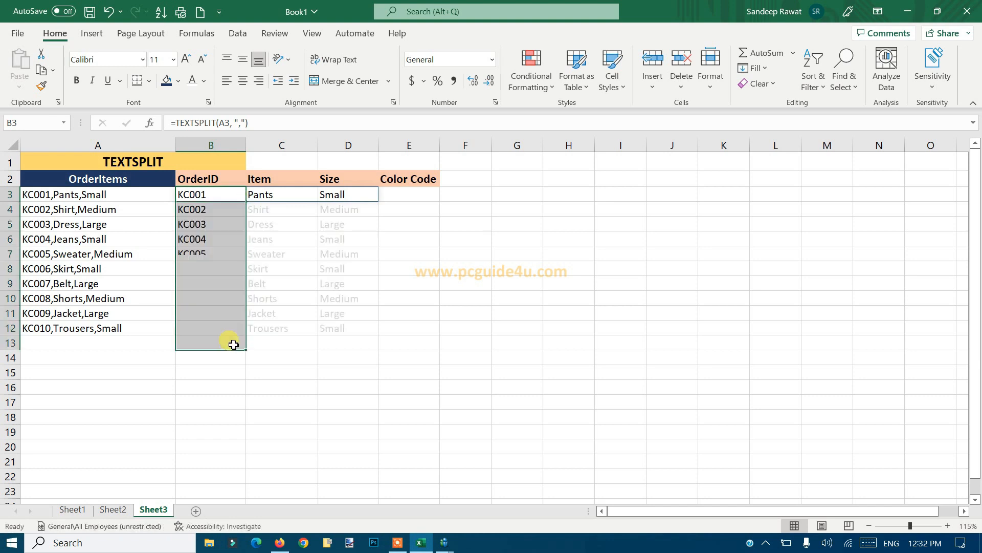
left_click(225, 347)
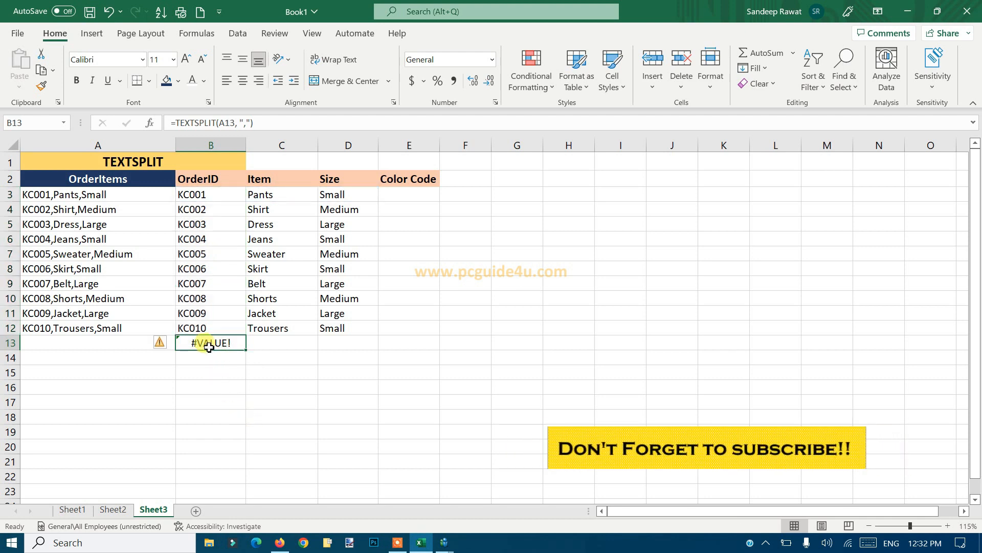
key("Delete")
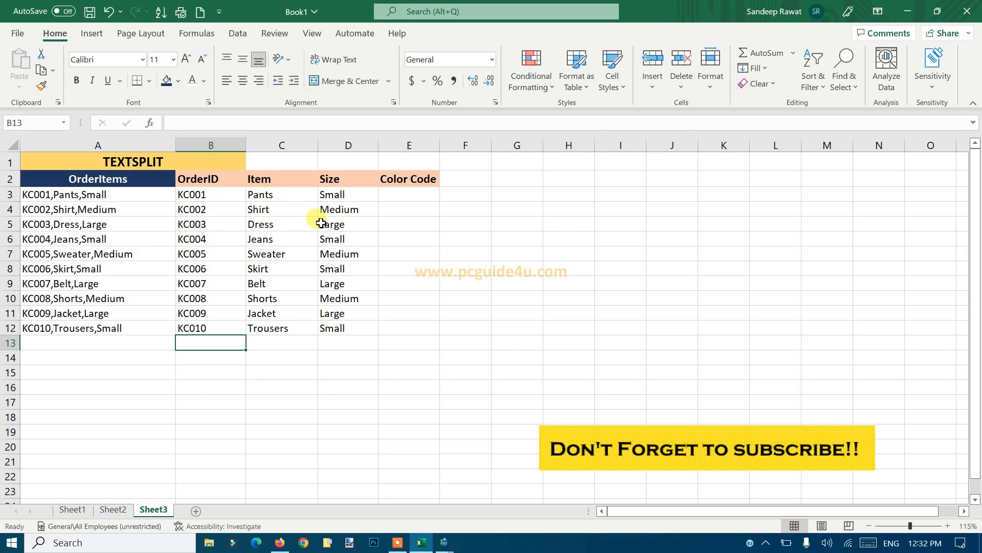
left_click(213, 209)
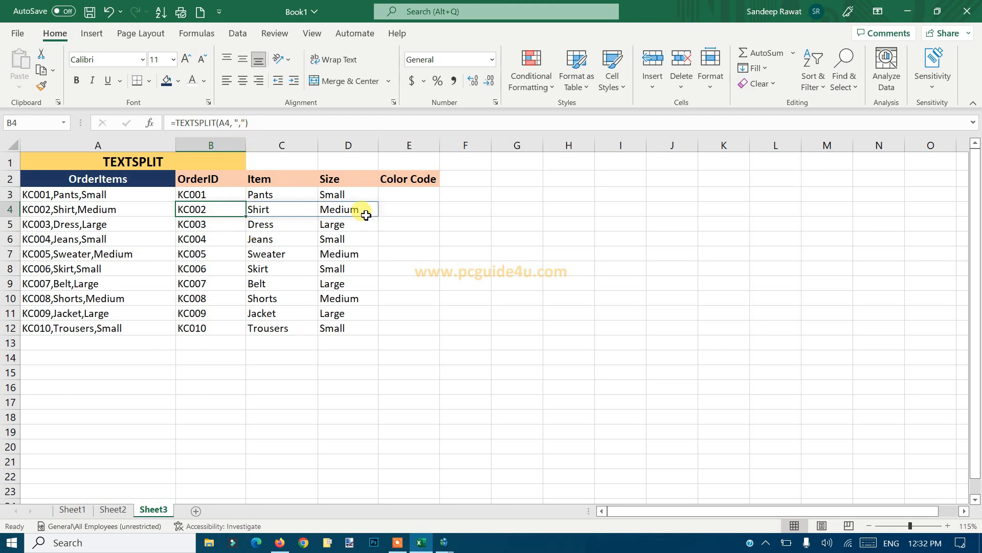
left_click(143, 211)
left_click(424, 195)
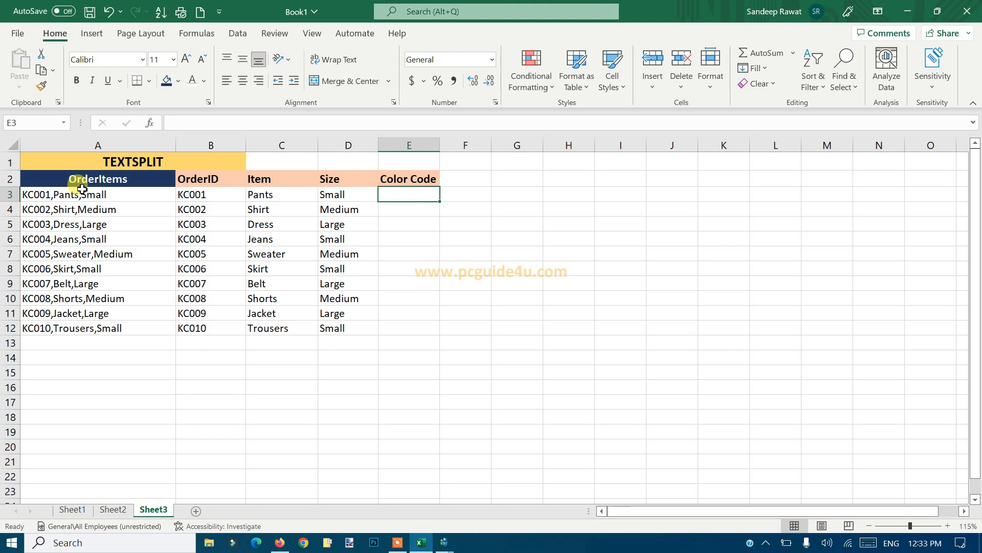
Append the color code ",X-10" to the end of the order text in cell A3.
left_click(147, 197)
double_click(148, 197)
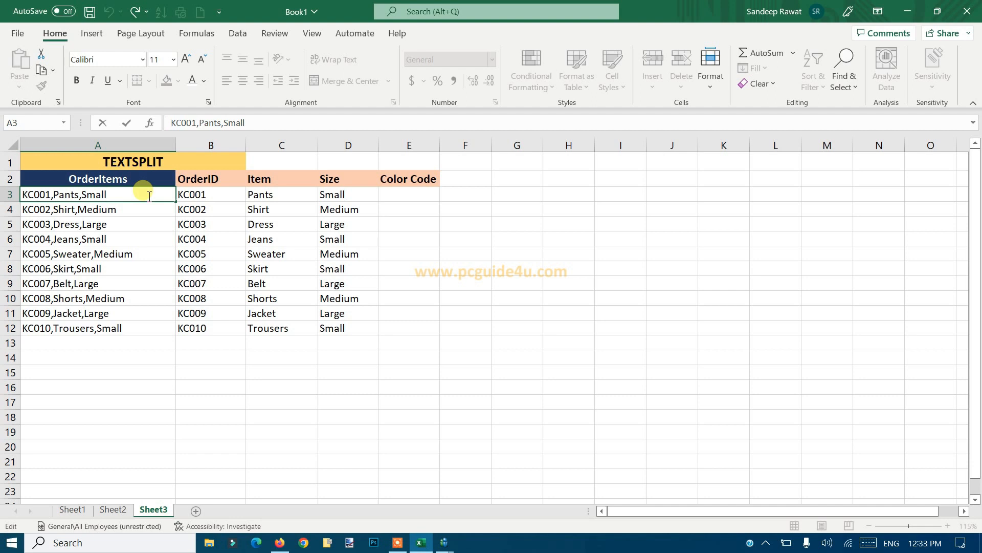
type(",x")
key("BackSpace")
type("X-10")
key("Return")
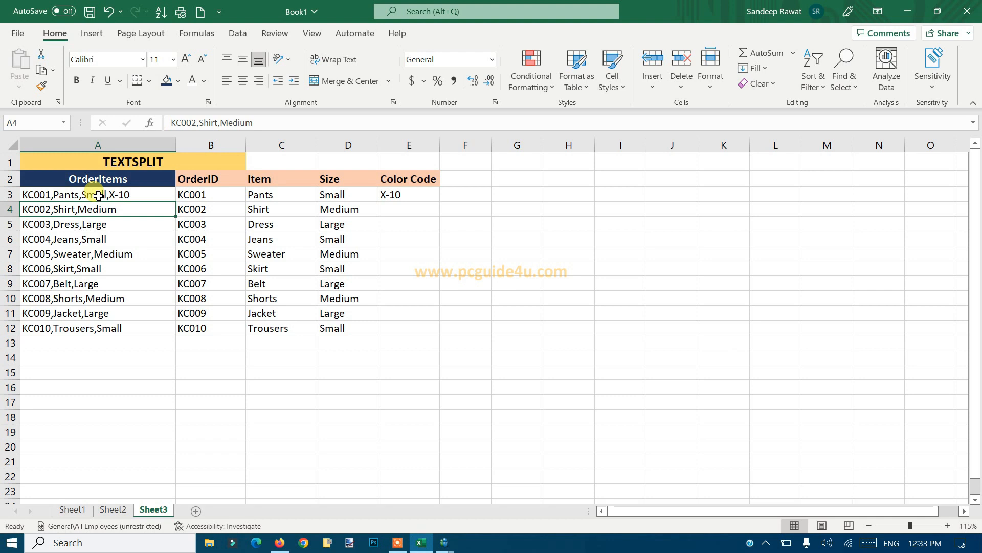
left_click(98, 195)
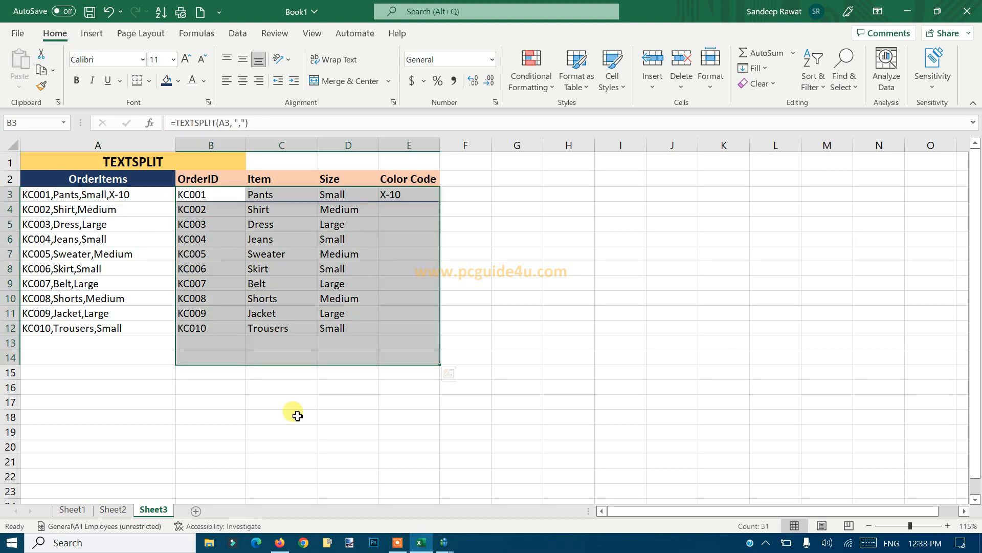
left_click(297, 415)
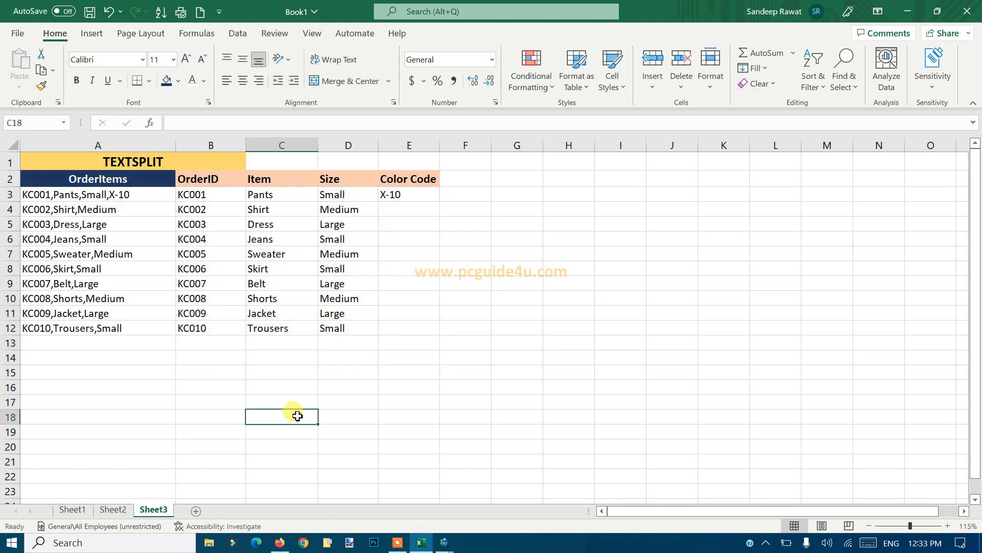